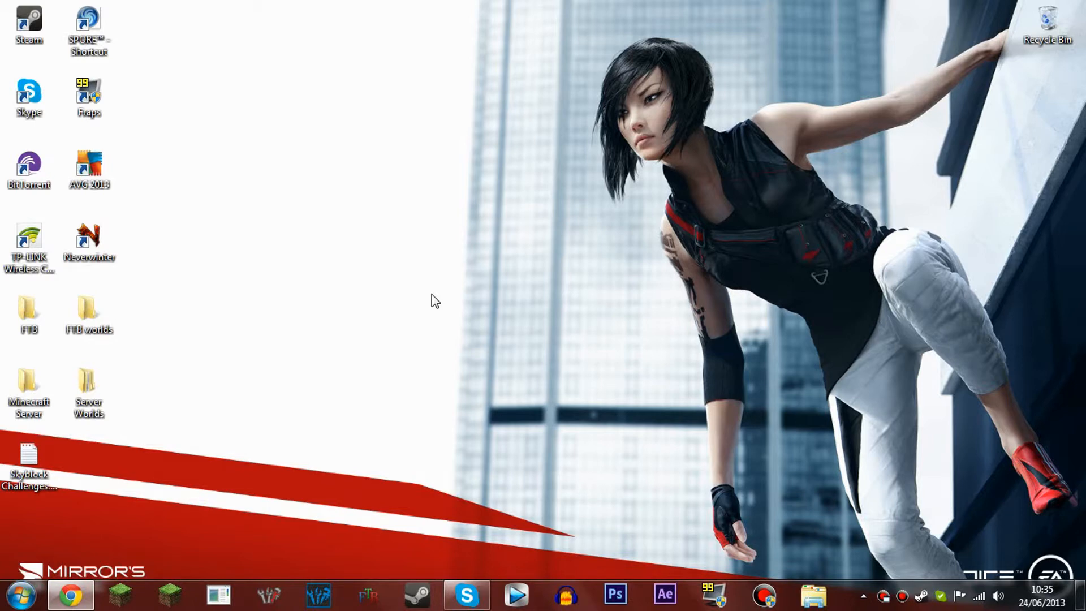
# Open the router's setup page at 192.168.2.1 in Chrome and go to the firewall's virtual servers settings
pyautogui.click(82, 603)
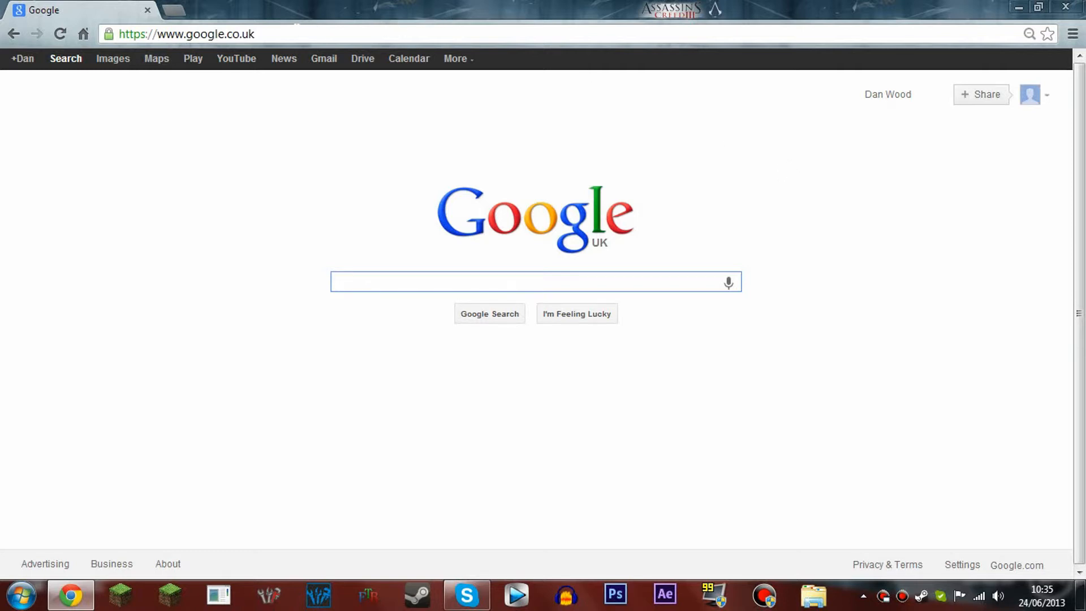
pyautogui.click(296, 32)
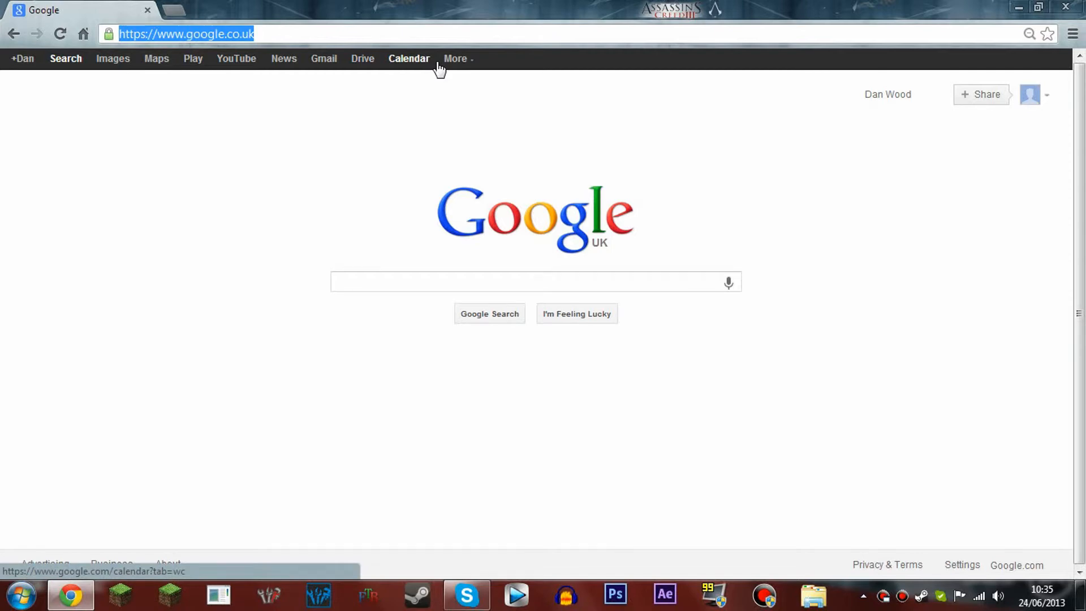
pyautogui.write('192.168.2.1')
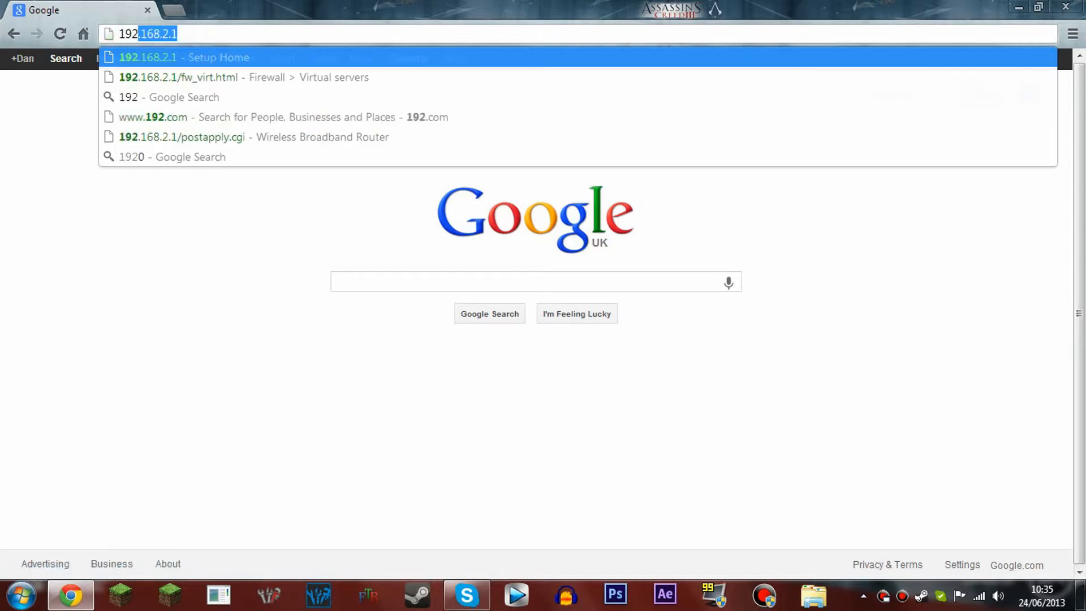
pyautogui.press('Return')
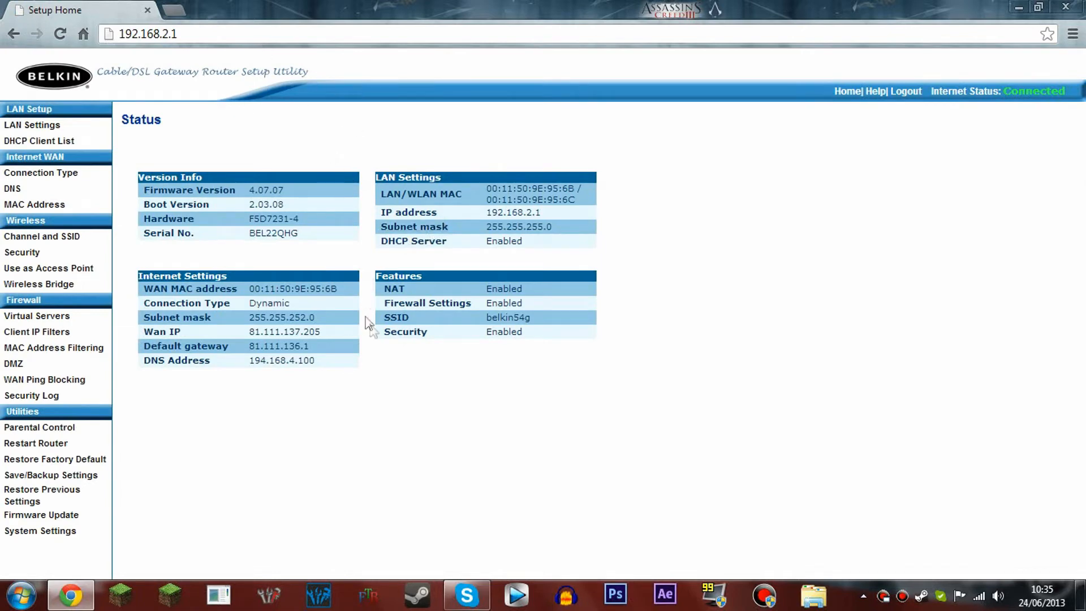
pyautogui.click(53, 322)
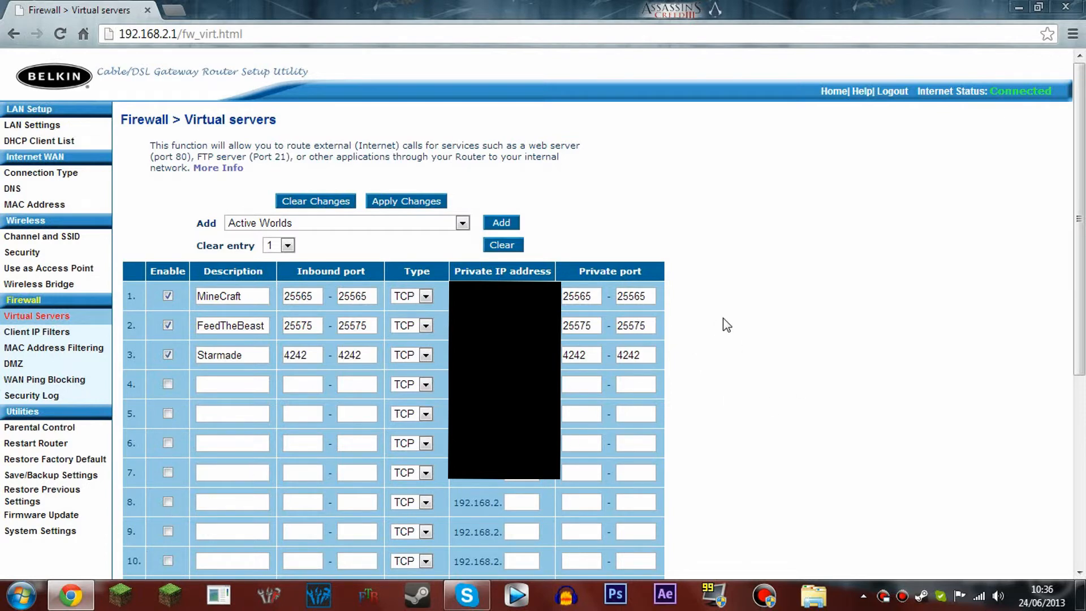
# Run ipconfig in a Windows command prompt to look up the computer's IPv4 address, and return to the router page
pyautogui.click(23, 595)
pyautogui.click(54, 554)
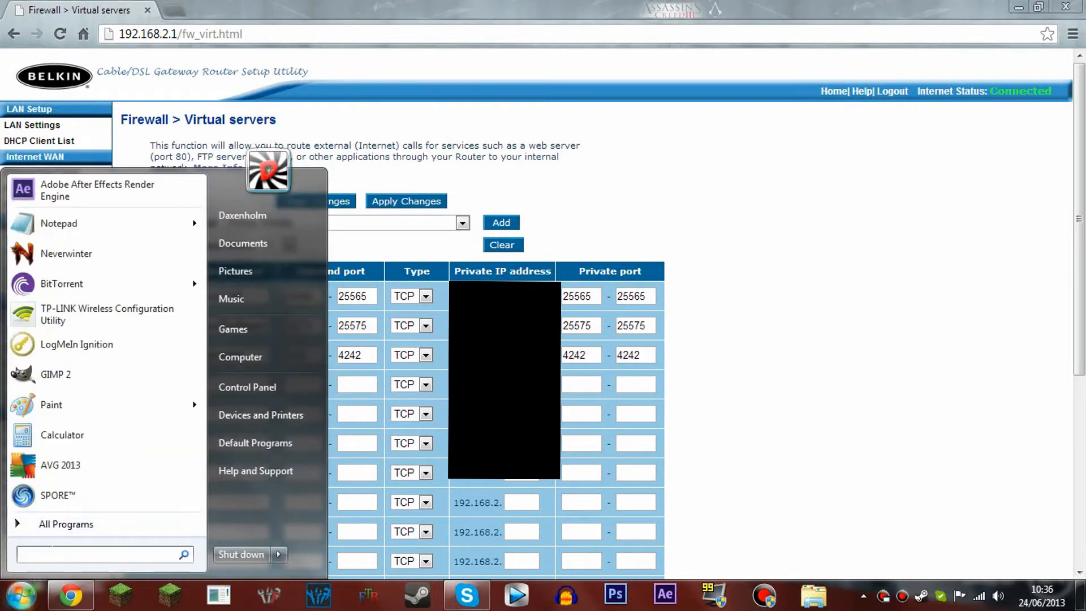
pyautogui.write('cmd')
pyautogui.press('Return')
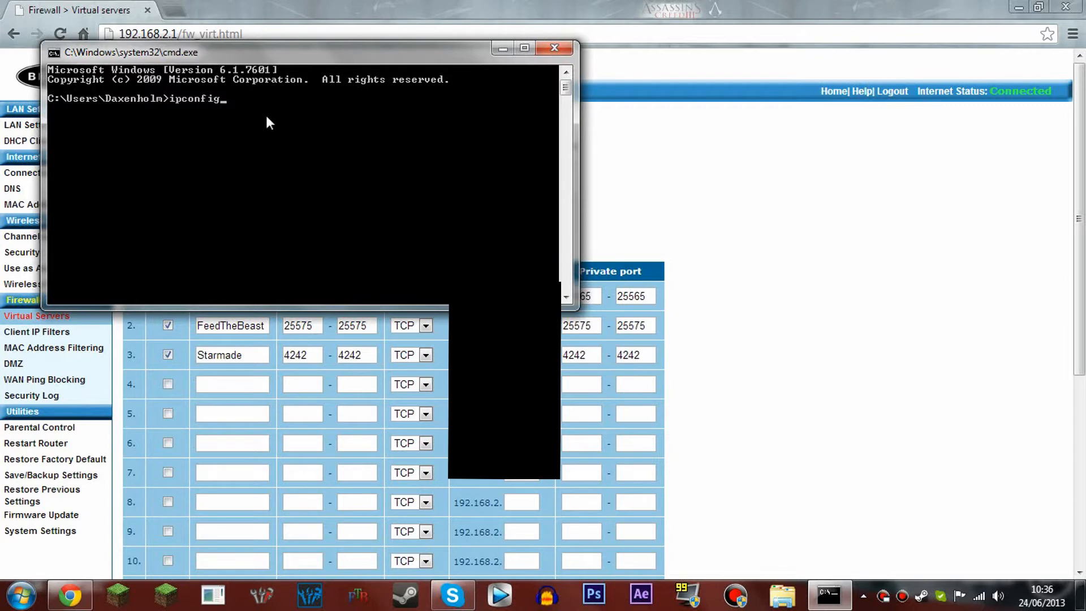
pyautogui.press('Return')
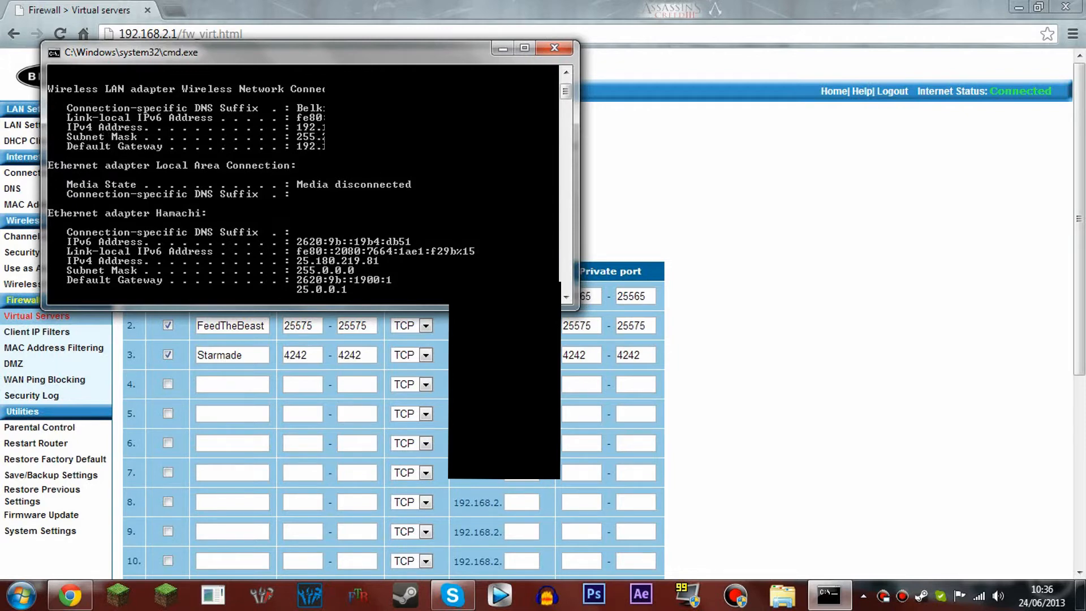
pyautogui.hotkey('alt', 'Tab')
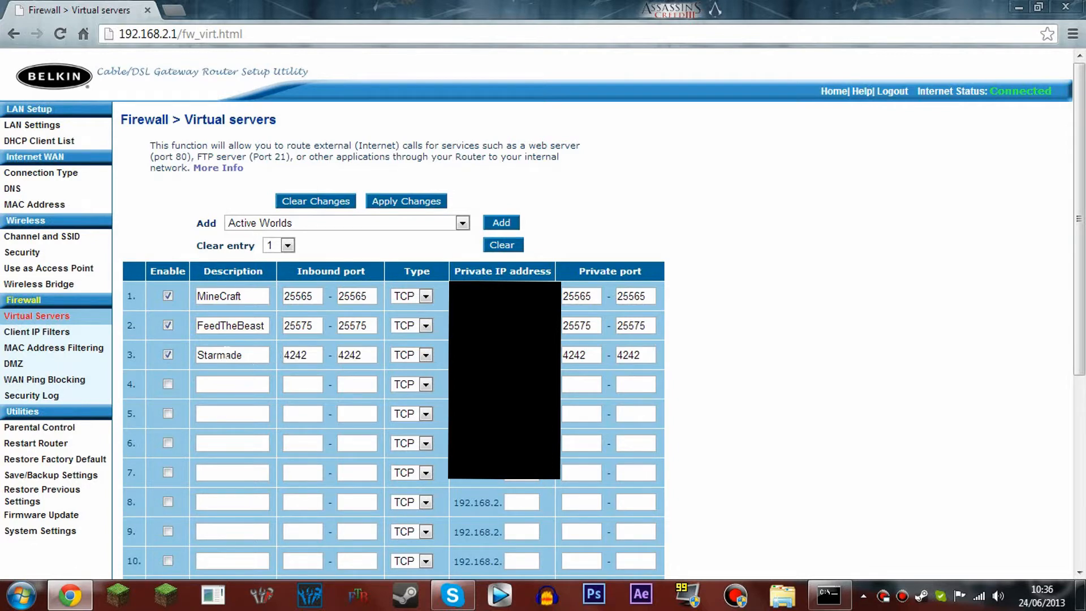
# Rename the third virtual server entry as StarMade, check its inbound and private ports, and apply the changes
pyautogui.moveTo(224, 355)
pyautogui.mouseDown()
pyautogui.moveTo(213, 355)
pyautogui.moveTo(222, 356)
pyautogui.mouseUp()
pyautogui.press('BackSpace')
pyautogui.write('M')
pyautogui.click(279, 355)
pyautogui.moveTo(362, 355); pyautogui.dragTo(279, 355)
pyautogui.click(329, 371)
pyautogui.doubleClick(574, 355)
pyautogui.doubleClick(628, 355)
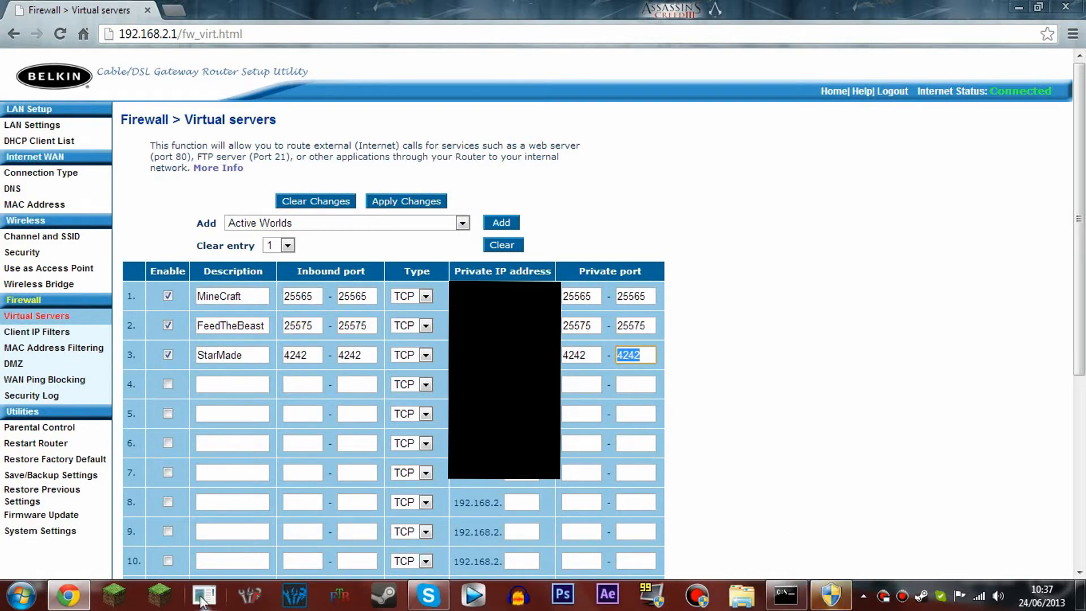
pyautogui.click(385, 203)
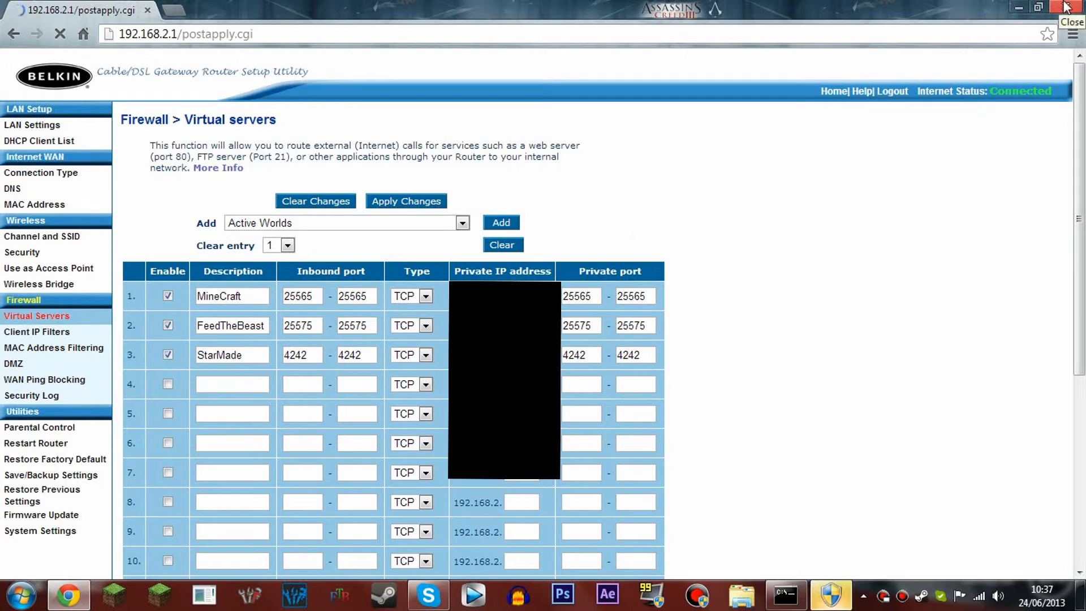
# Close the browser with the router settings and the command prompt
pyautogui.click(830, 598)
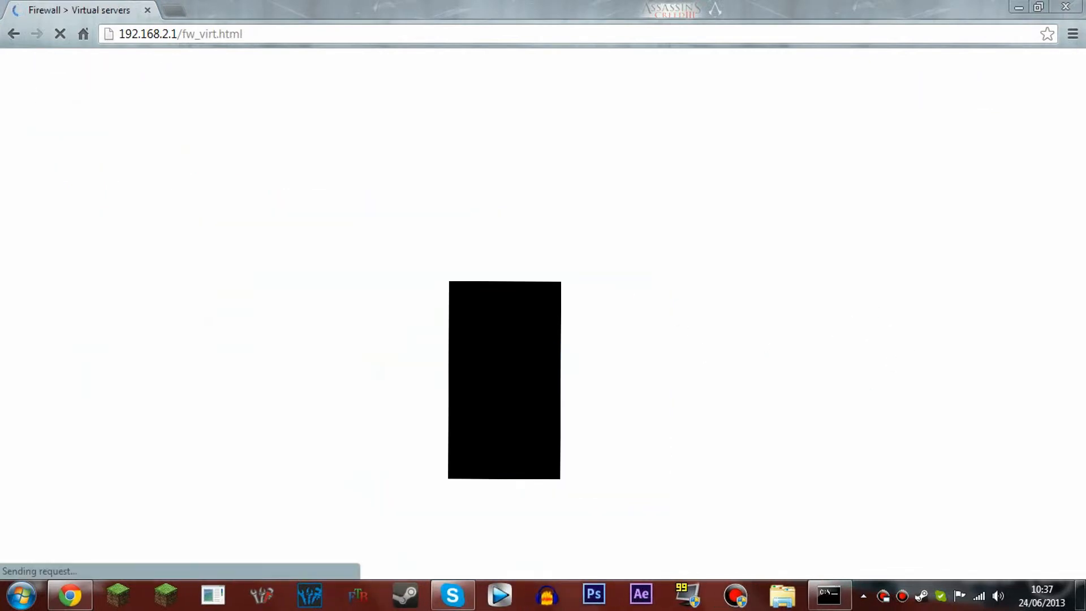
pyautogui.click(1082, 6)
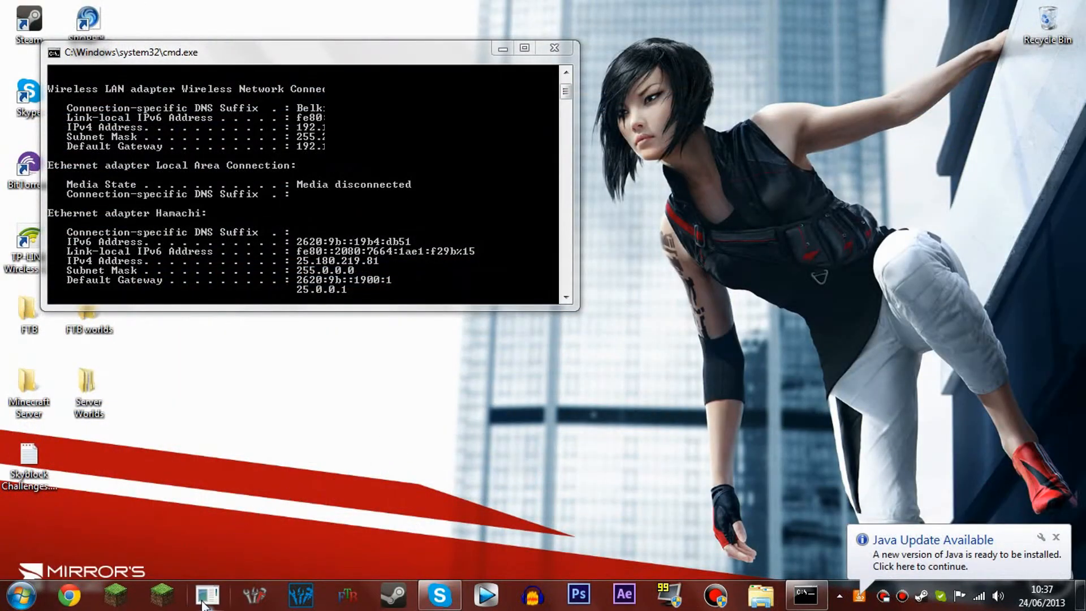
pyautogui.click(555, 48)
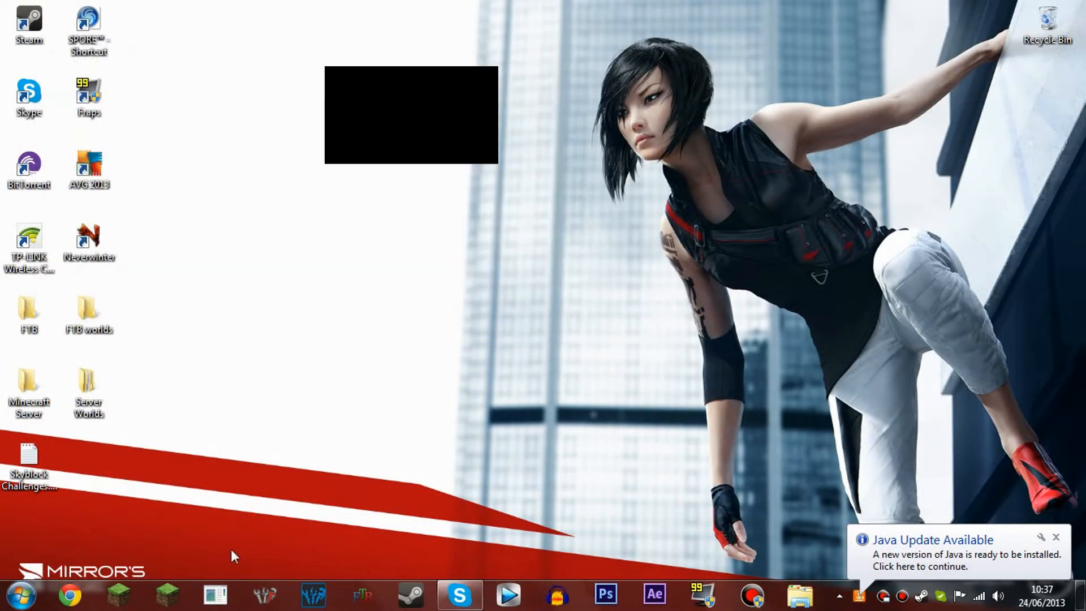
# Open the StarMade launcher and start a dedicated server
pyautogui.click(214, 595)
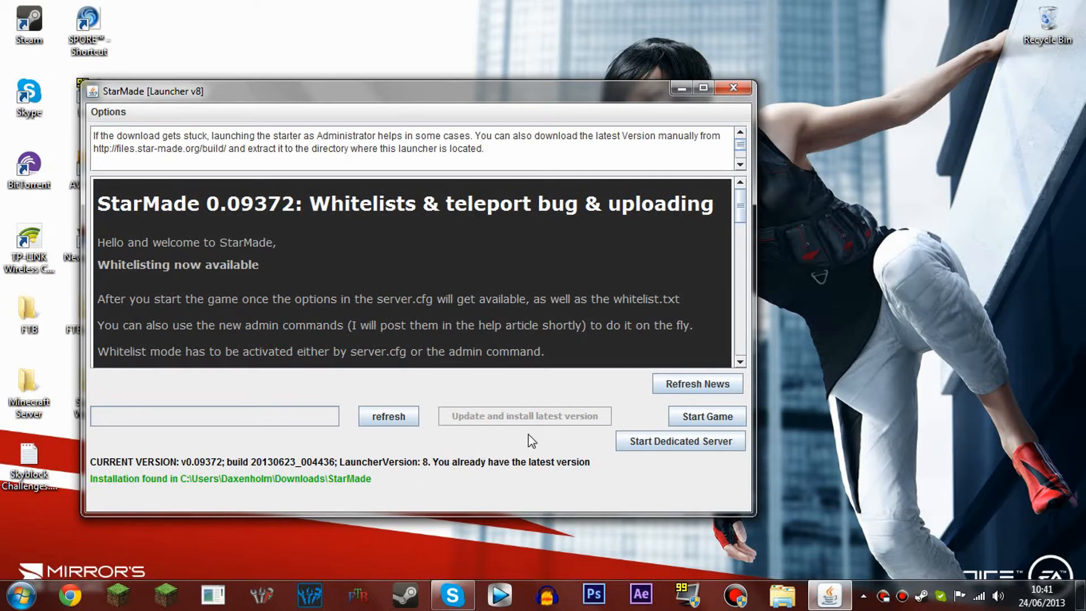
pyautogui.click(682, 450)
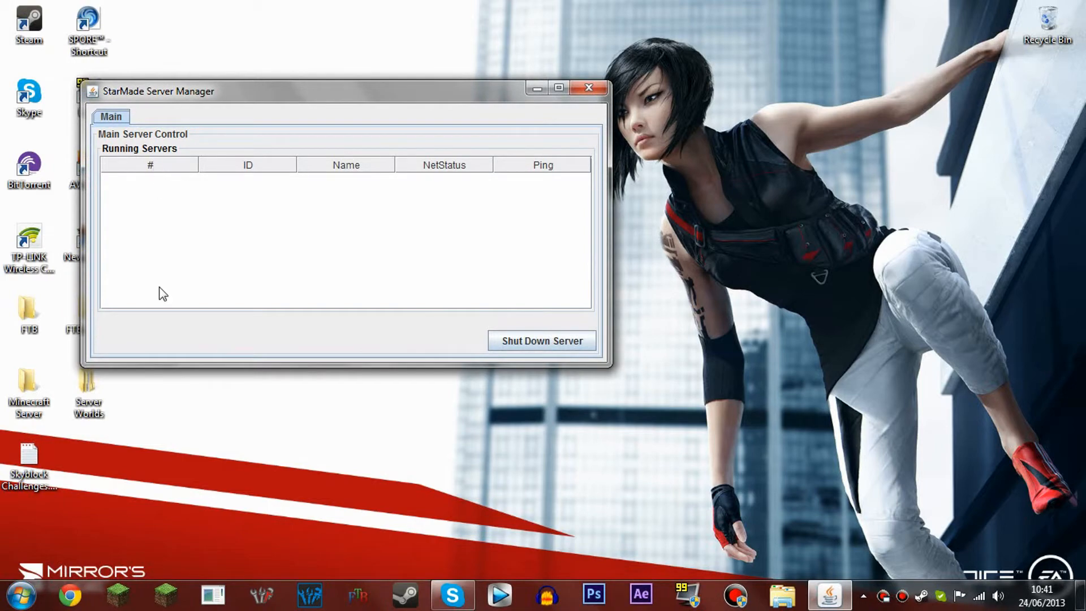
# Start the game from the StarMade launcher and join the multiplayer server at localhost:4242
pyautogui.click(227, 594)
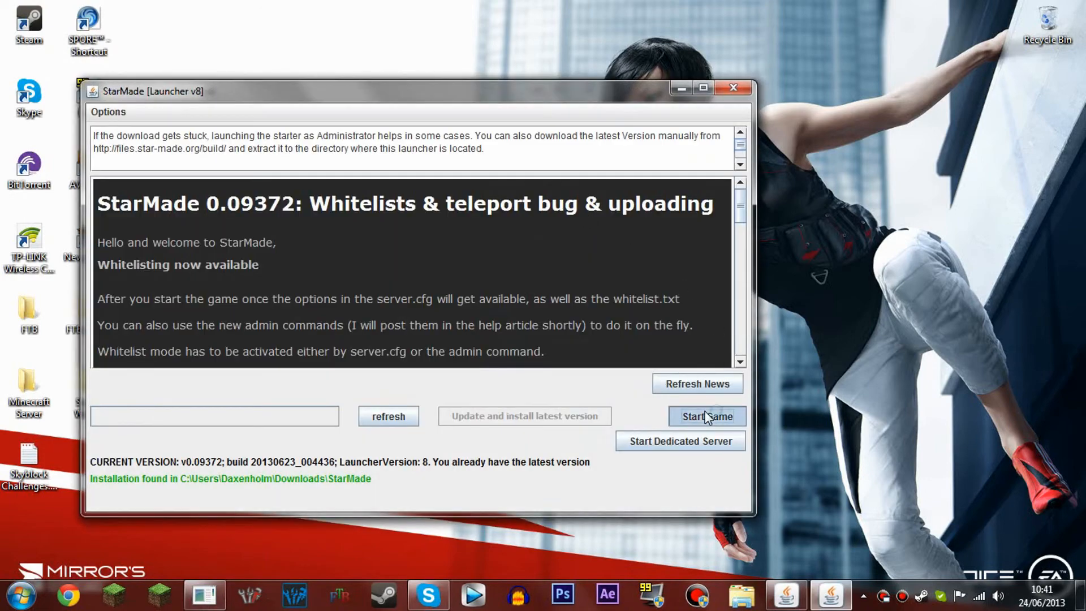
pyautogui.click(707, 418)
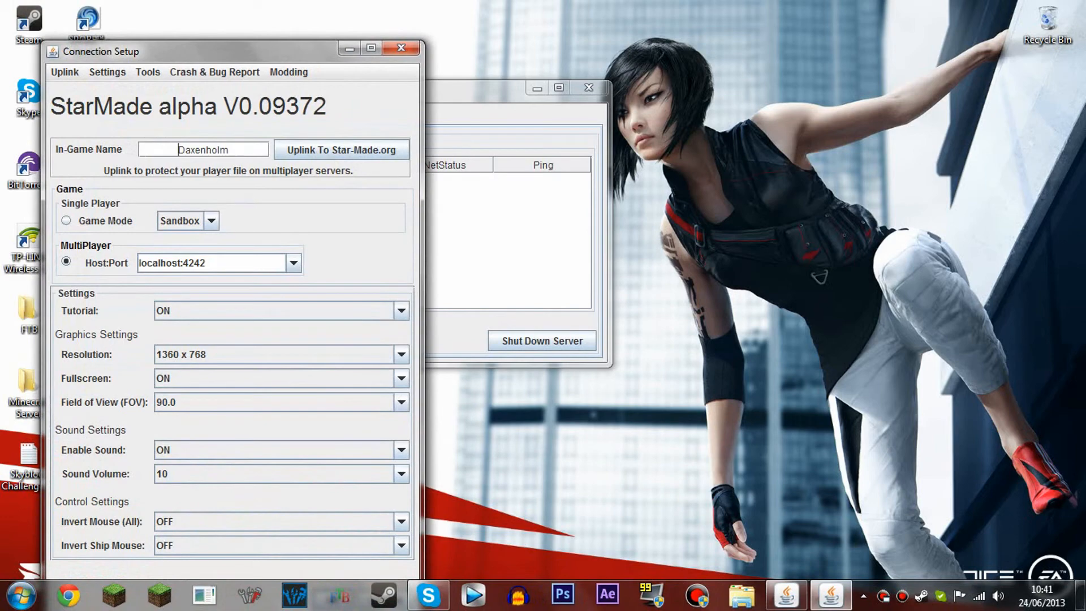
pyautogui.click(371, 48)
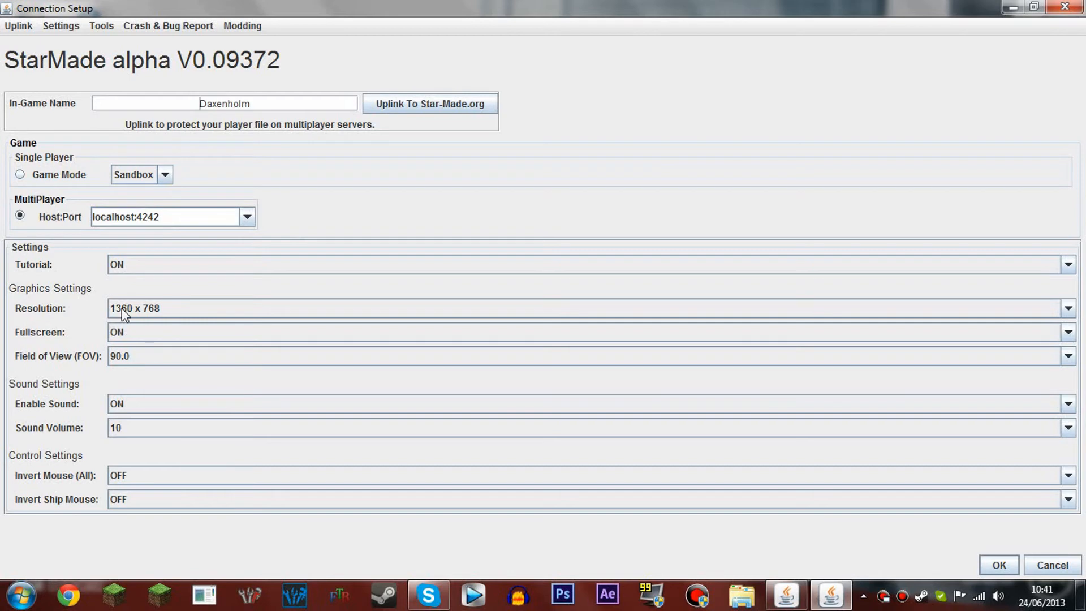
pyautogui.click(67, 603)
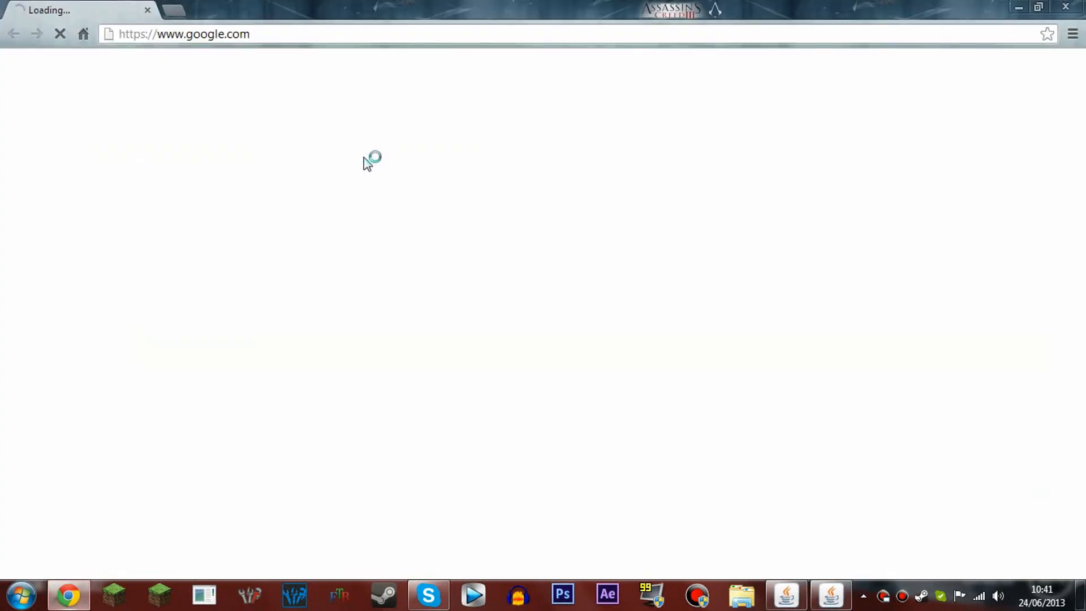
pyautogui.click(1068, 7)
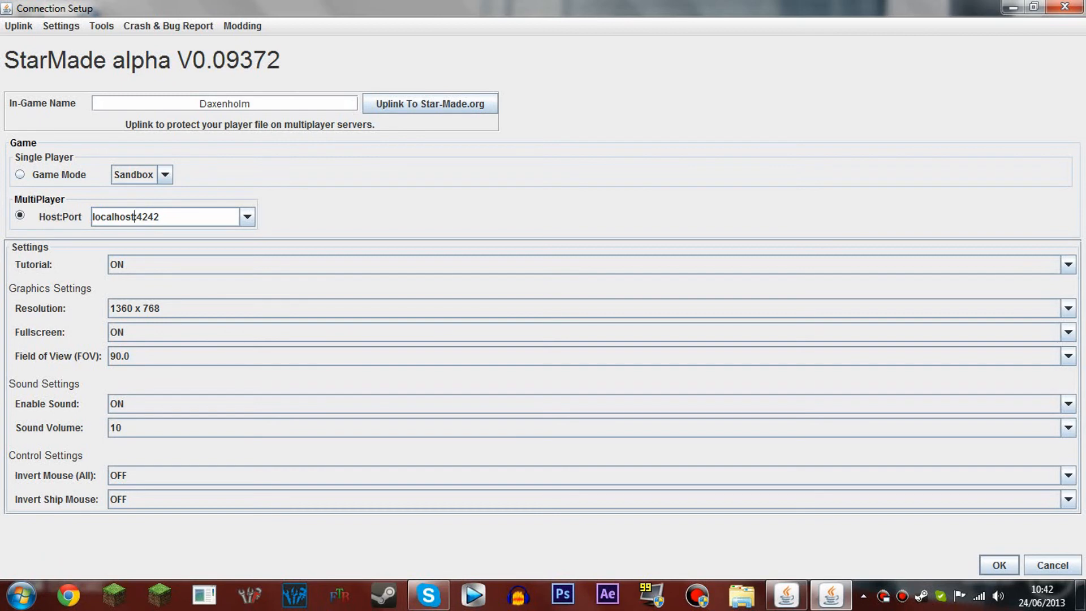
pyautogui.click(1000, 566)
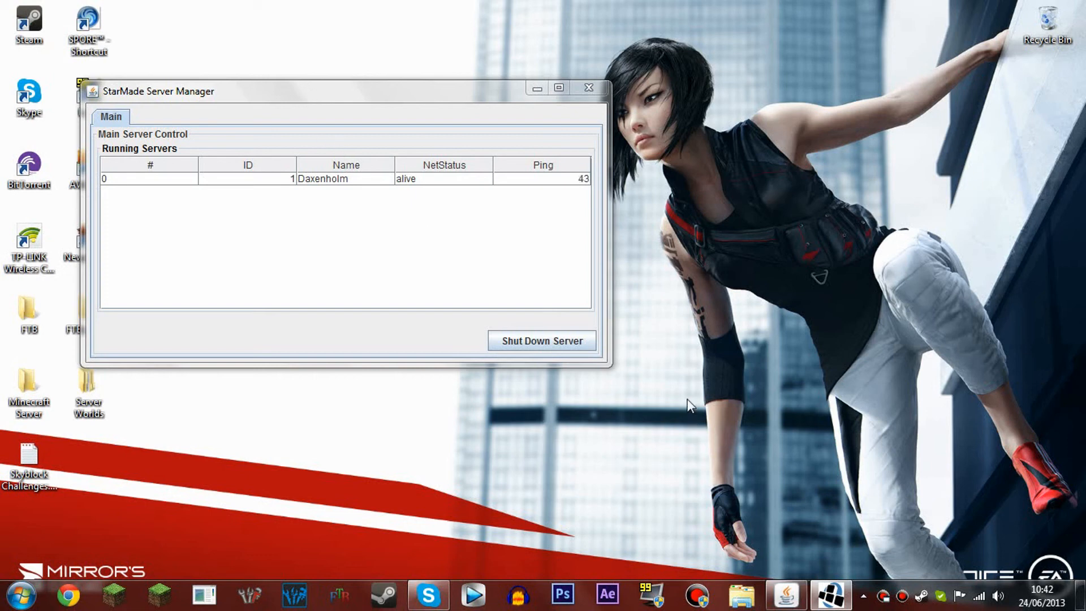
# Shut down the dedicated server from the StarMade Server Manager
pyautogui.click(532, 340)
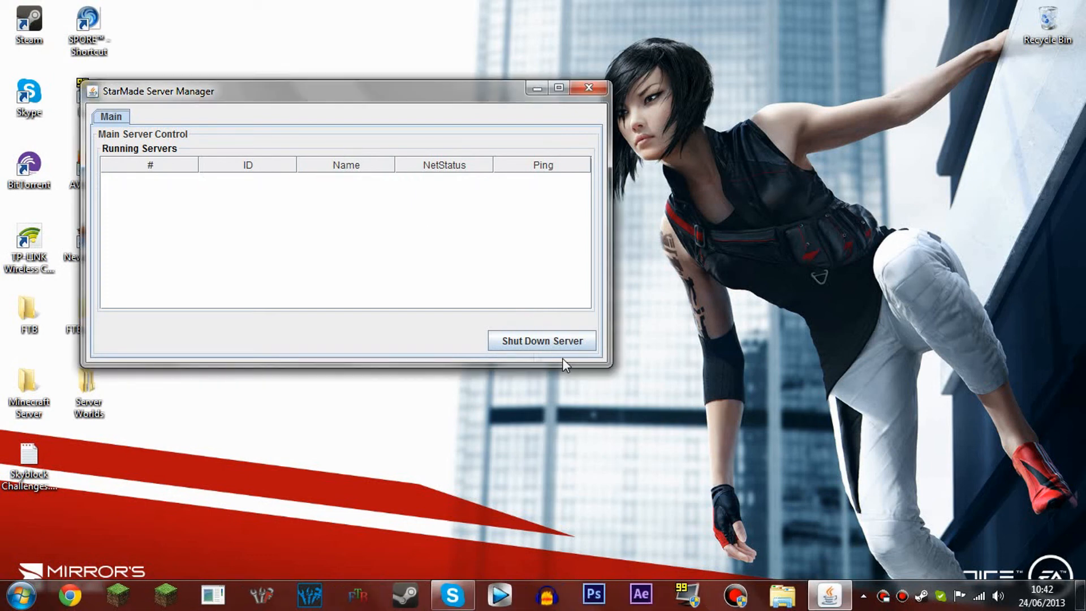
pyautogui.click(519, 340)
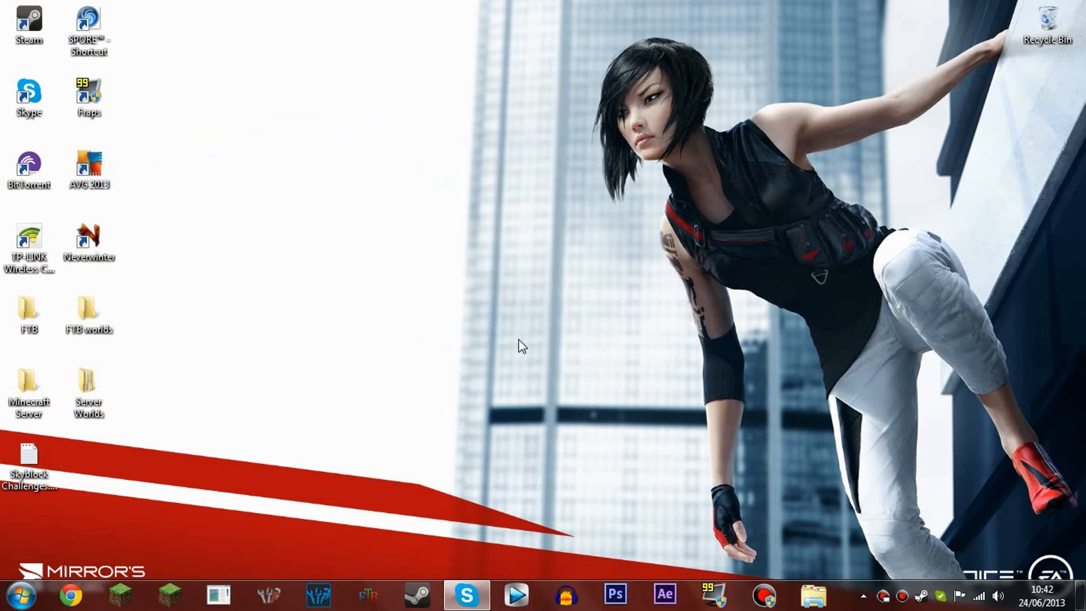